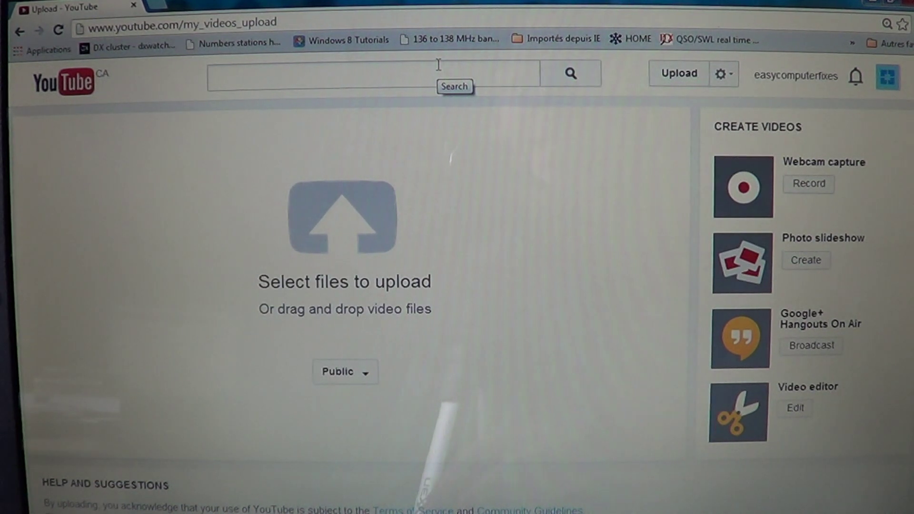
Step: Load youtube.com from the address bar and go to its Upload page
{"action": "left_click", "coordinate": [464, 16]}
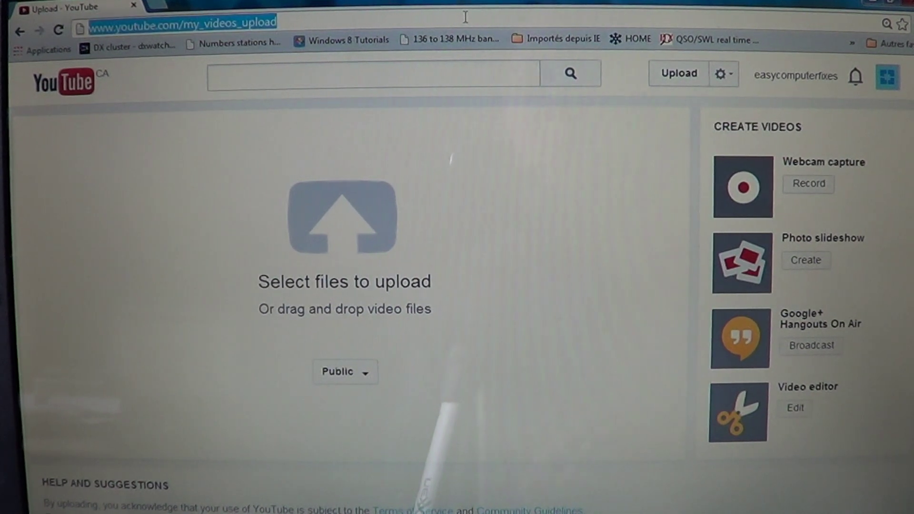
{"action": "type", "text": "youtube.com"}
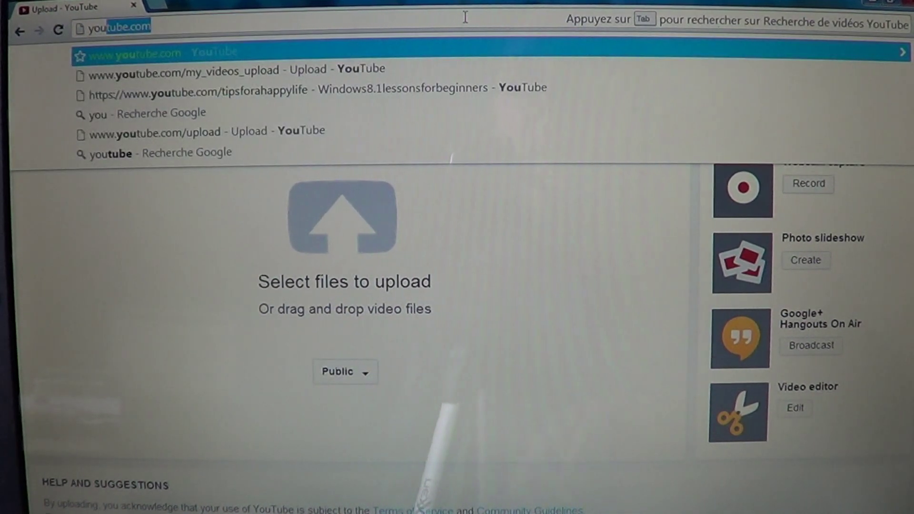
{"action": "key", "text": "Return"}
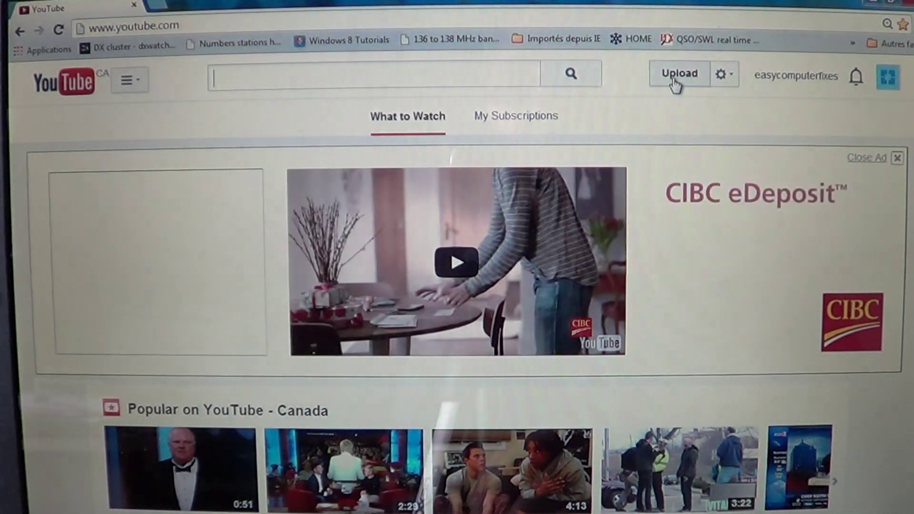
{"action": "left_click", "coordinate": [674, 81]}
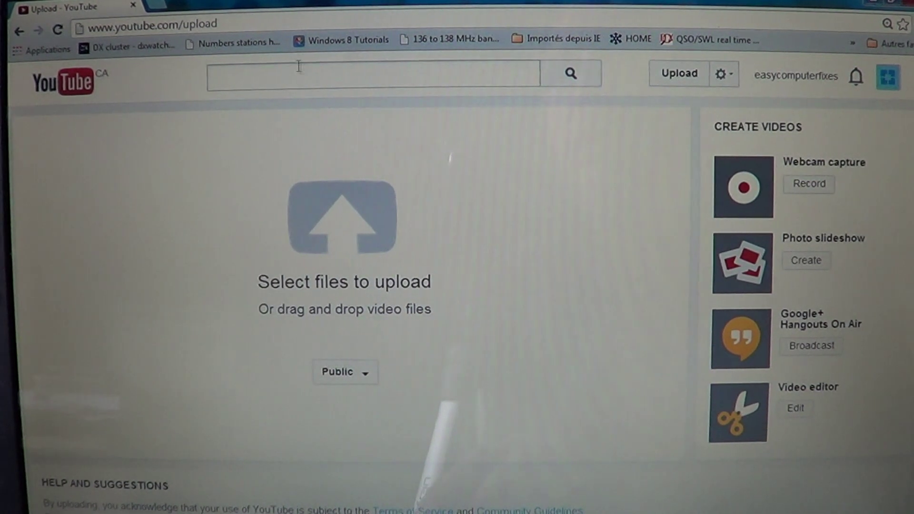
{"action": "left_click", "coordinate": [306, 19]}
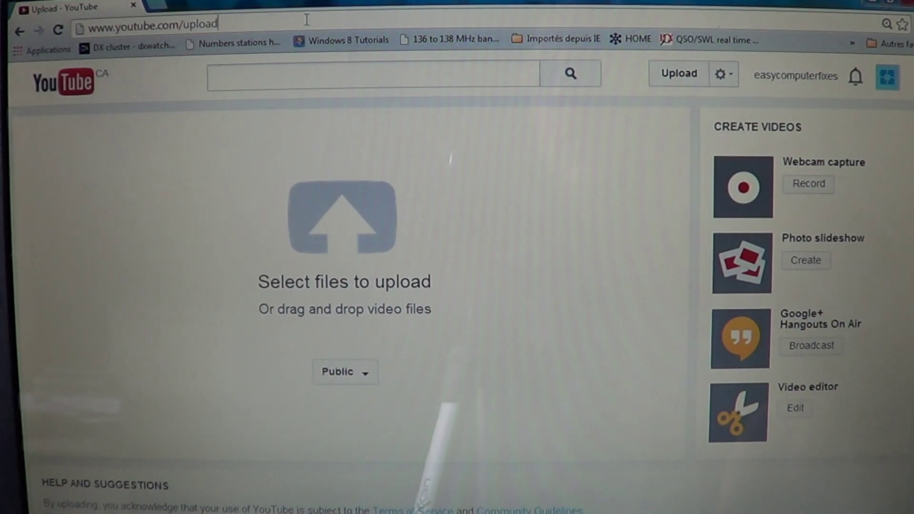
{"action": "key", "text": "BackSpace"}
{"action": "key", "text": "BackSpace"}
{"action": "key", "text": "BackSpace"}
{"action": "key", "text": "BackSpace"}
{"action": "key", "text": "BackSpace"}
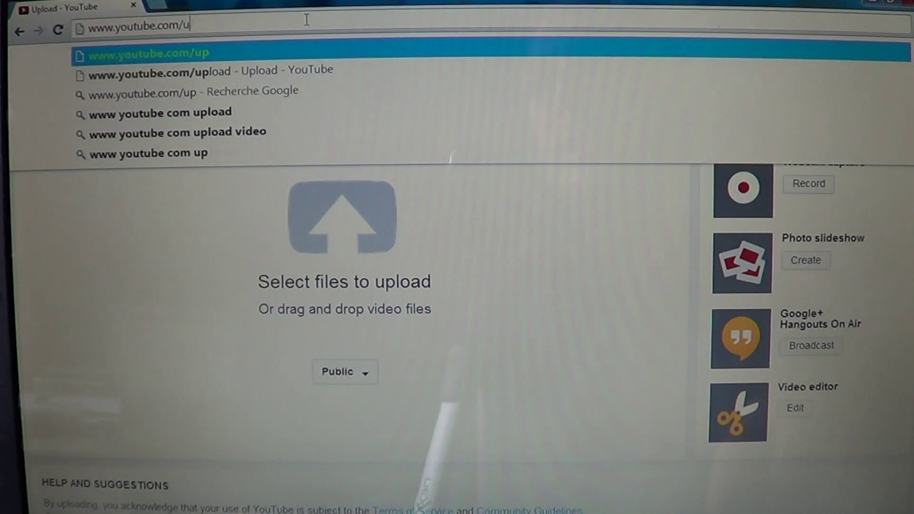
{"action": "key", "text": "BackSpace"}
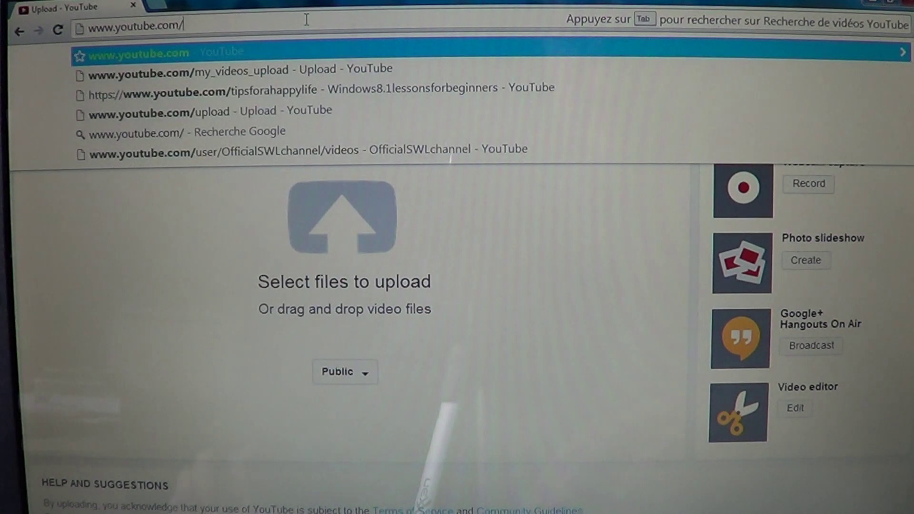
{"action": "type", "text": "my"}
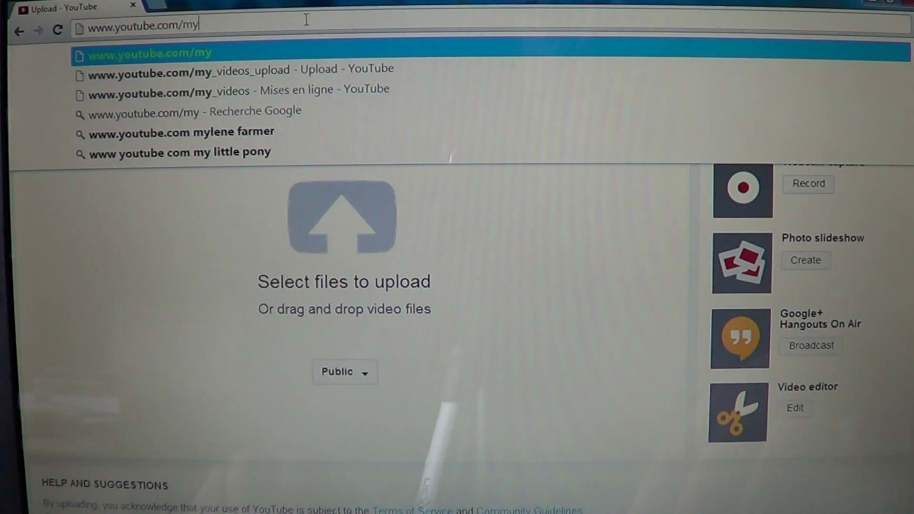
{"action": "type", "text": "_"}
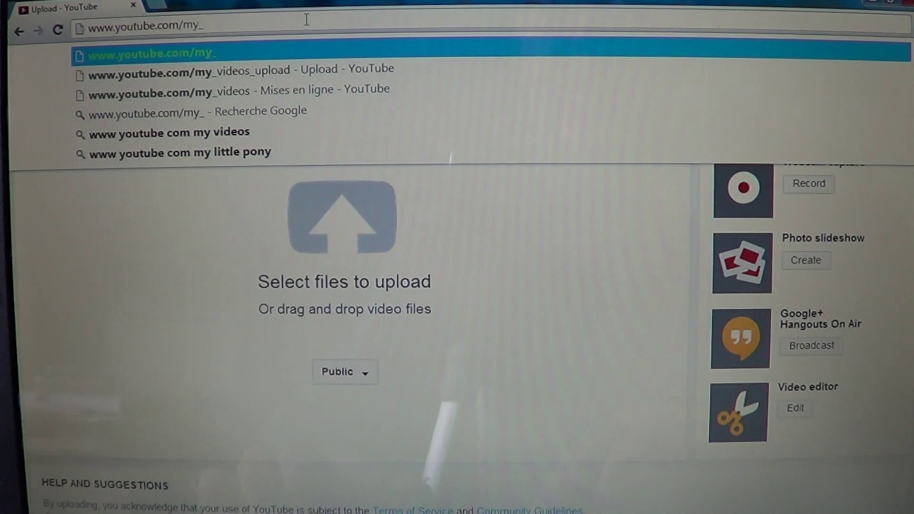
{"action": "type", "text": "videos"}
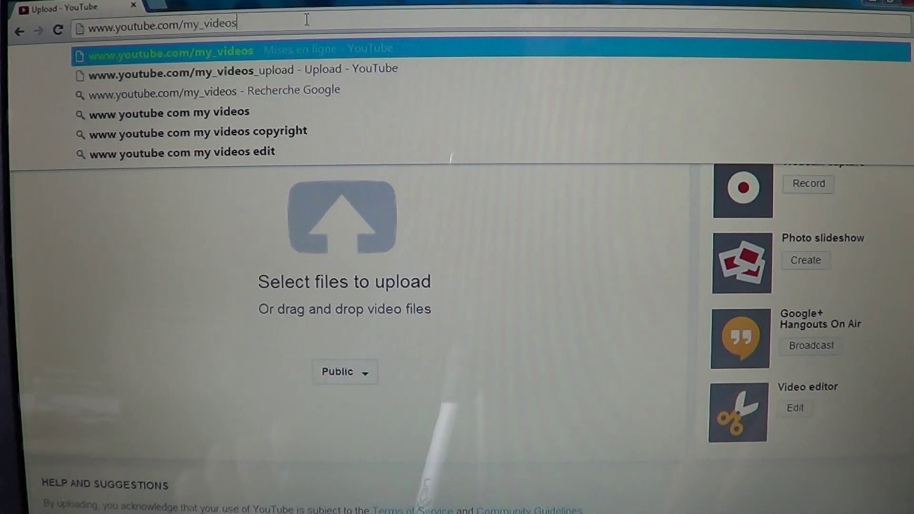
{"action": "type", "text": "_upl"}
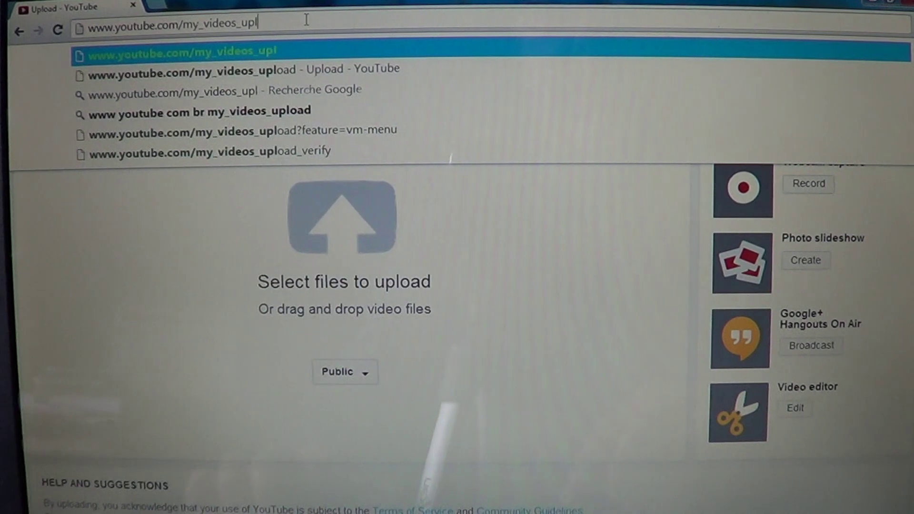
{"action": "type", "text": "oad"}
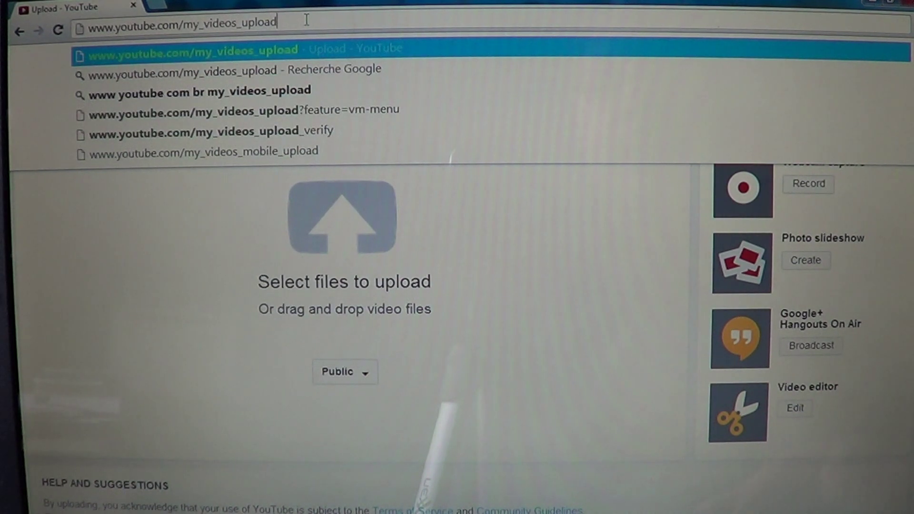
{"action": "key", "text": "Return"}
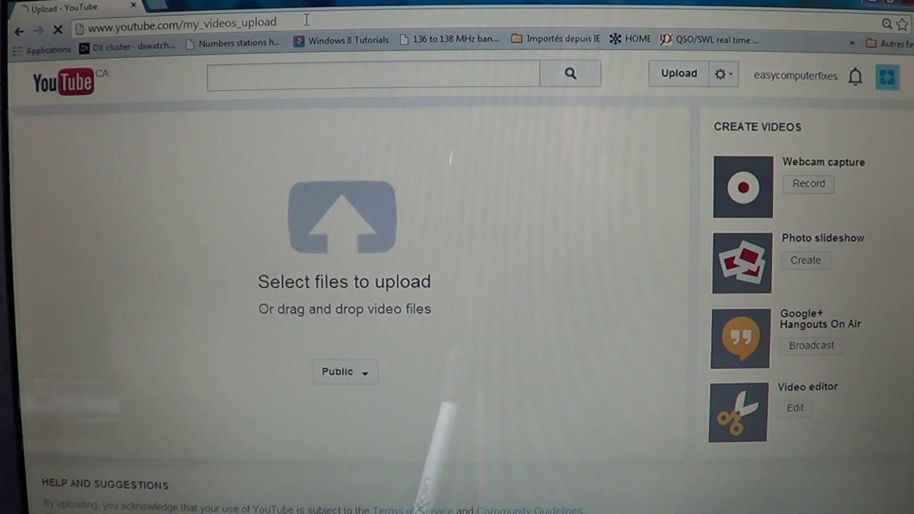